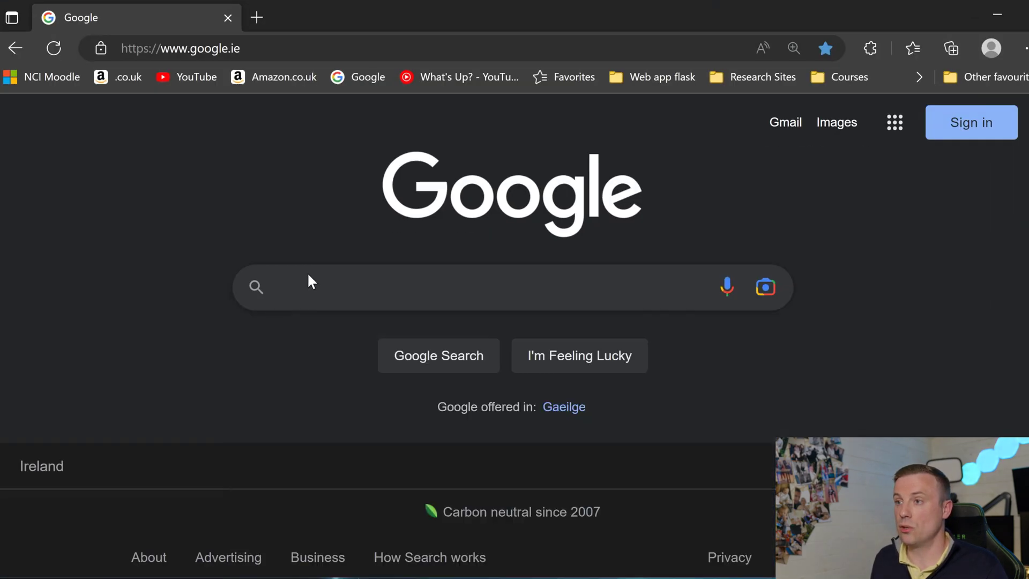
Search Google for 'ryzen master download'
{"action": "left_click", "coordinate": [318, 285]}
{"action": "type", "text": "ryan m"}
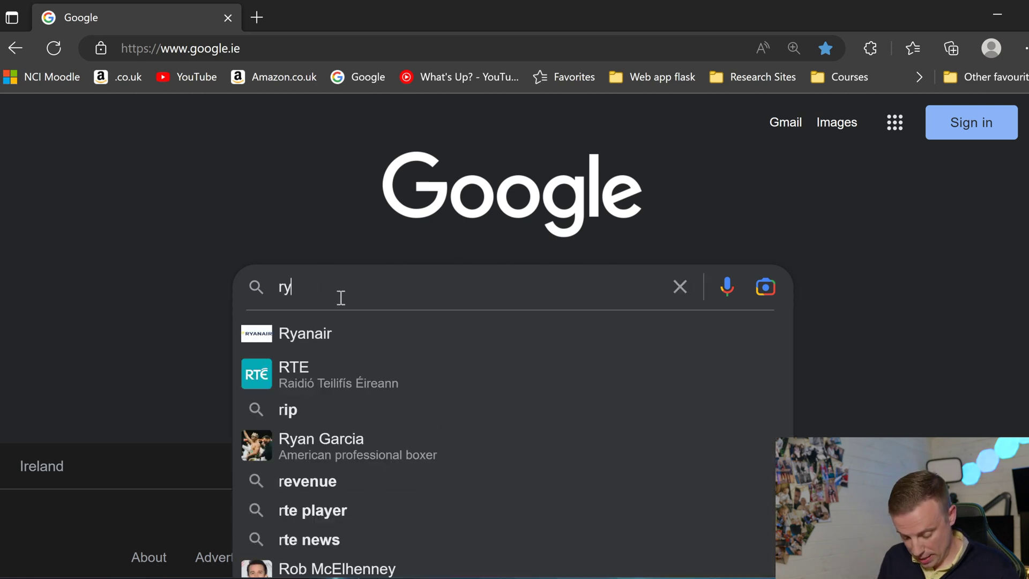
{"action": "key", "text": "BackSpace"}
{"action": "key", "text": "BackSpace"}
{"action": "key", "text": "BackSpace"}
{"action": "key", "text": "BackSpace"}
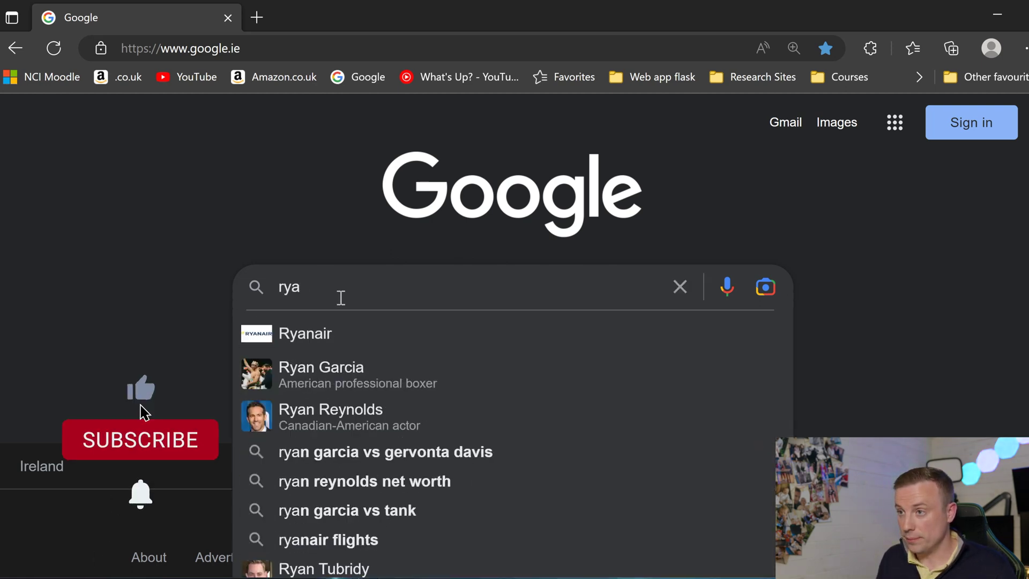
{"action": "type", "text": "zen master "}
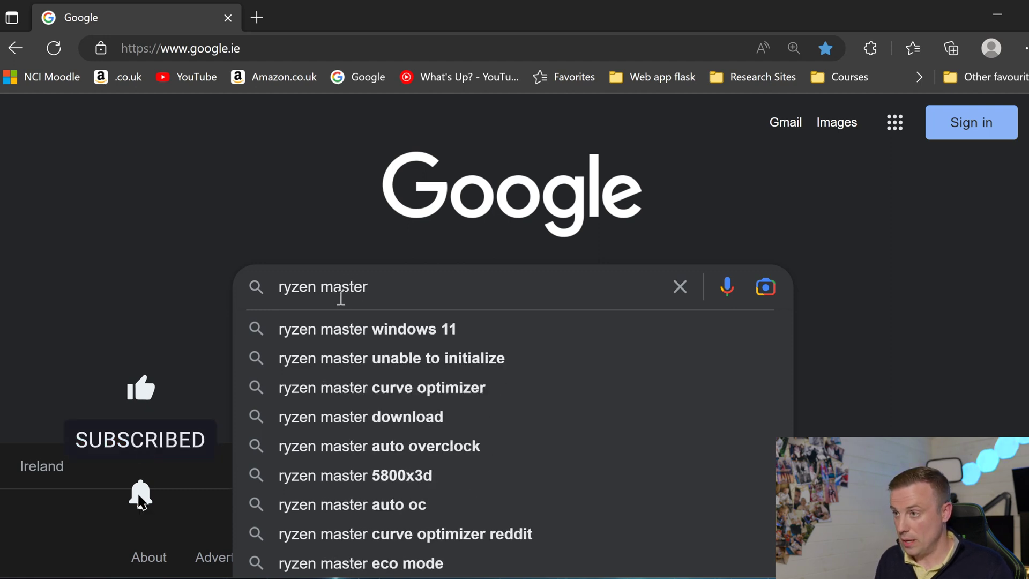
{"action": "type", "text": "download"}
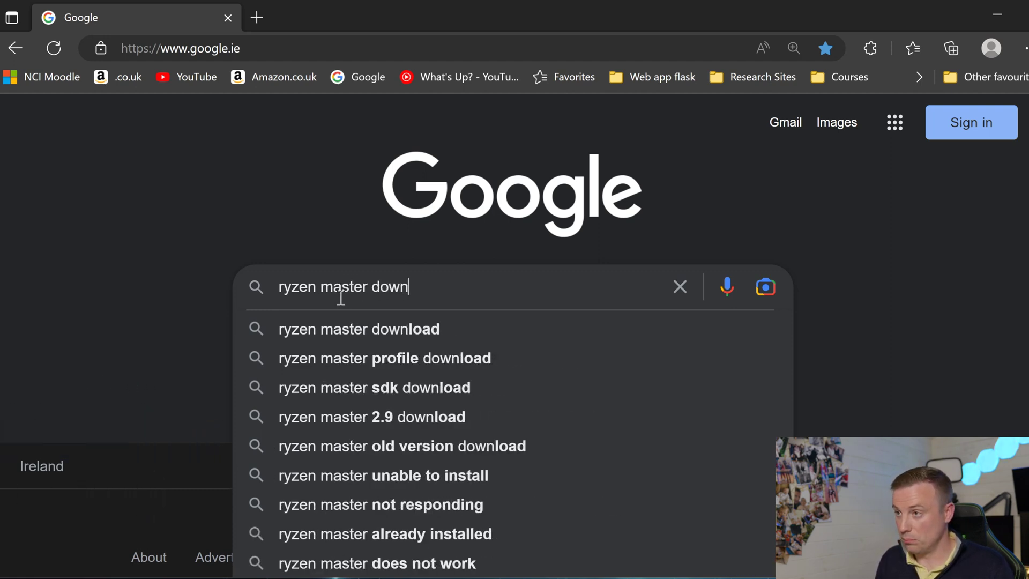
{"action": "key", "text": "Return"}
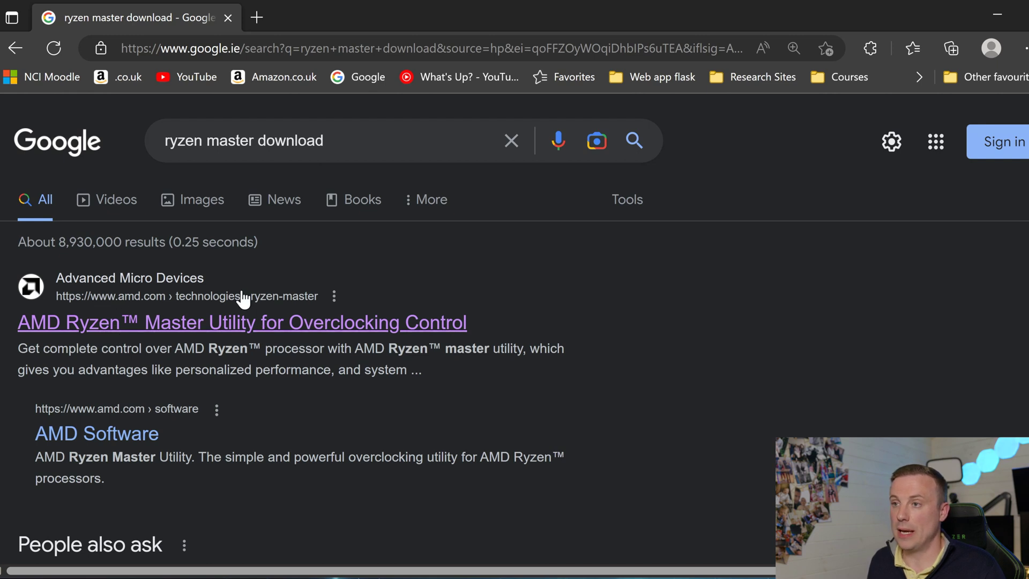
Open AMD's Ryzen Master utility page and download the amd-ryzen-master.exe installer
{"action": "left_click", "coordinate": [306, 325]}
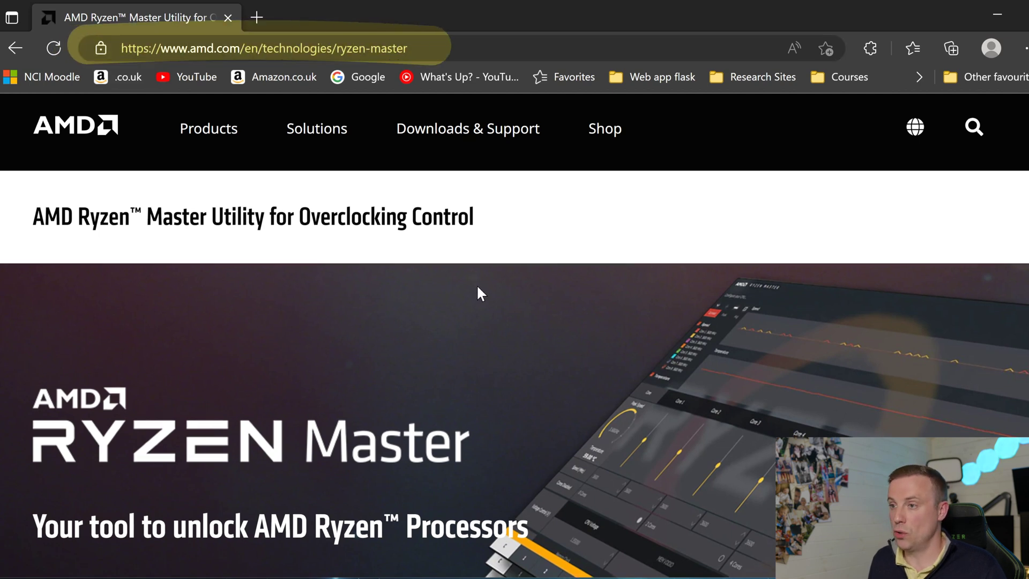
{"action": "scroll", "coordinate": [480, 287], "scroll_direction": "down", "scroll_amount": 15}
{"action": "scroll", "coordinate": [483, 288], "scroll_direction": "down", "scroll_amount": 20}
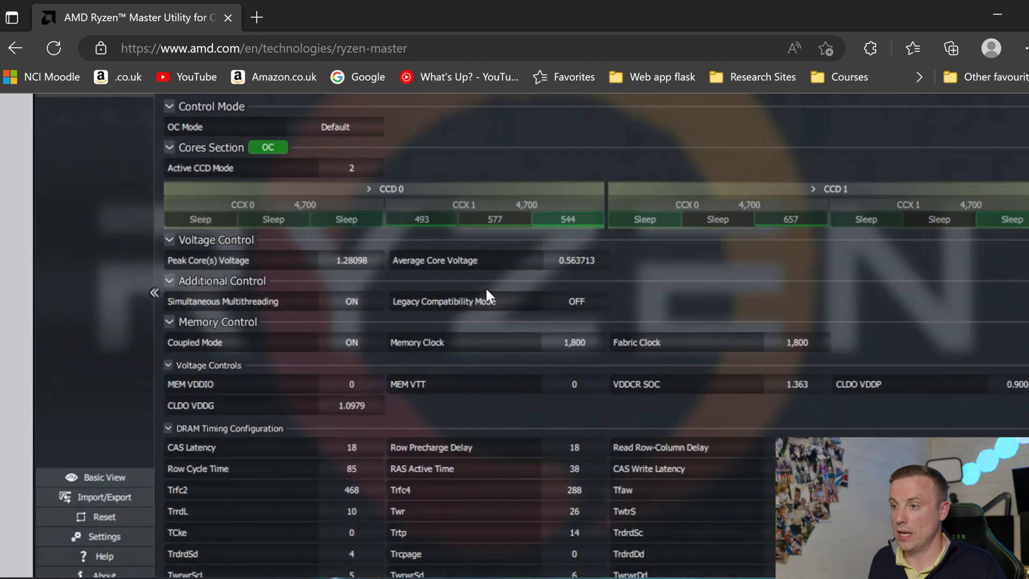
{"action": "scroll", "coordinate": [557, 301], "scroll_direction": "down", "scroll_amount": 10}
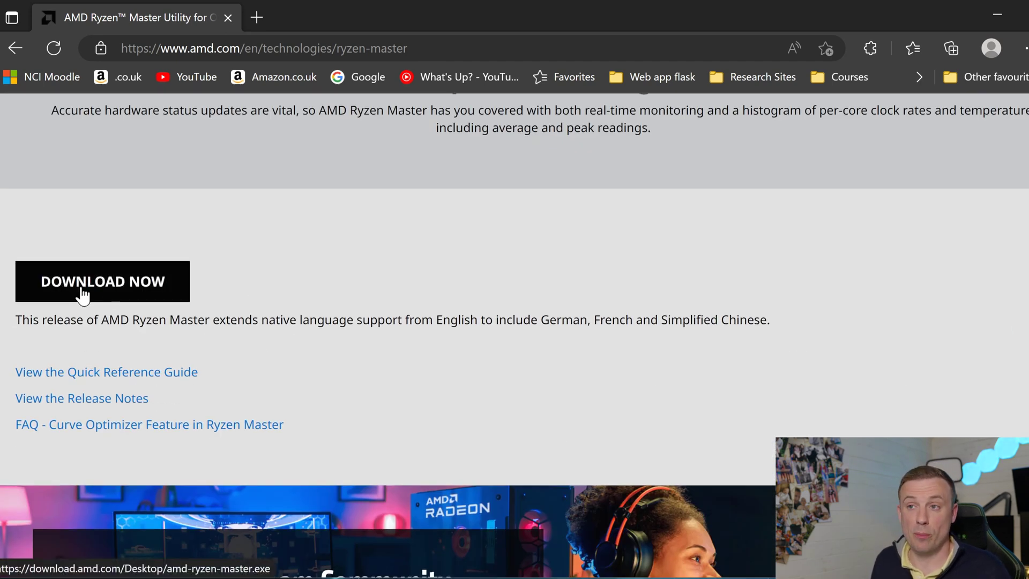
{"action": "left_click", "coordinate": [101, 276]}
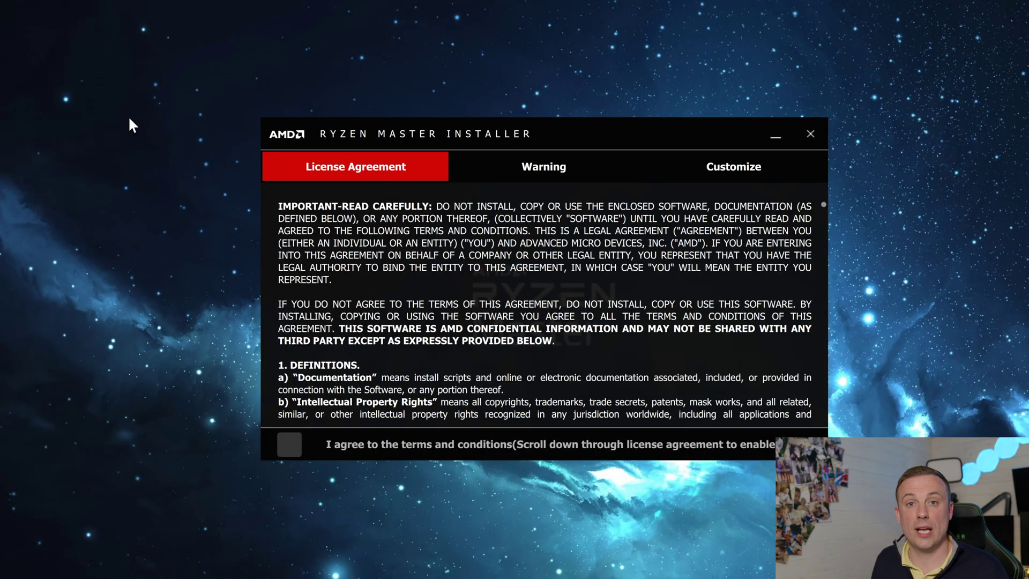
Accept the Ryzen Master licence agreement
{"action": "scroll", "coordinate": [491, 269], "scroll_direction": "down", "scroll_amount": 20}
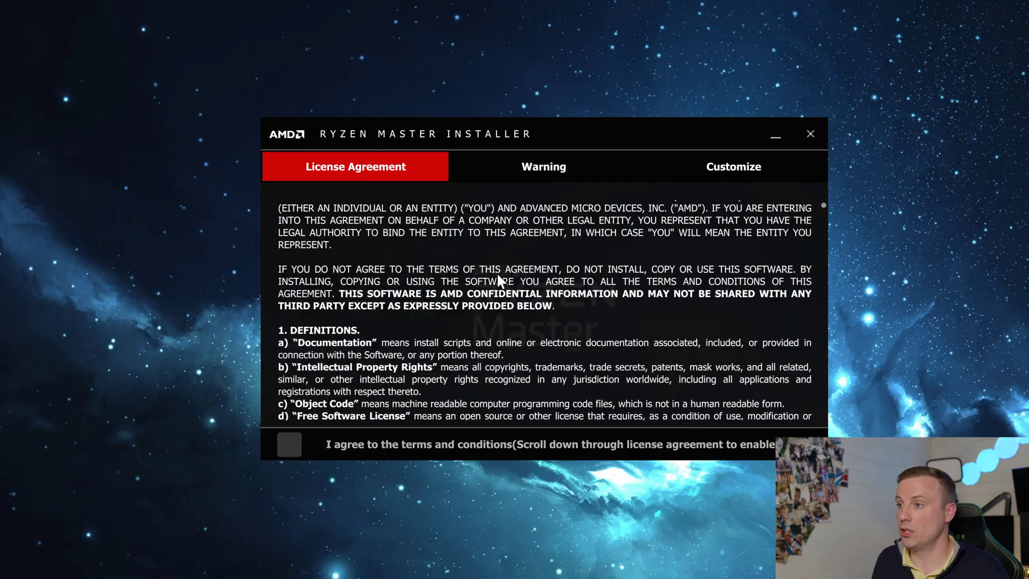
{"action": "scroll", "coordinate": [823, 258], "scroll_direction": "down", "scroll_amount": 20}
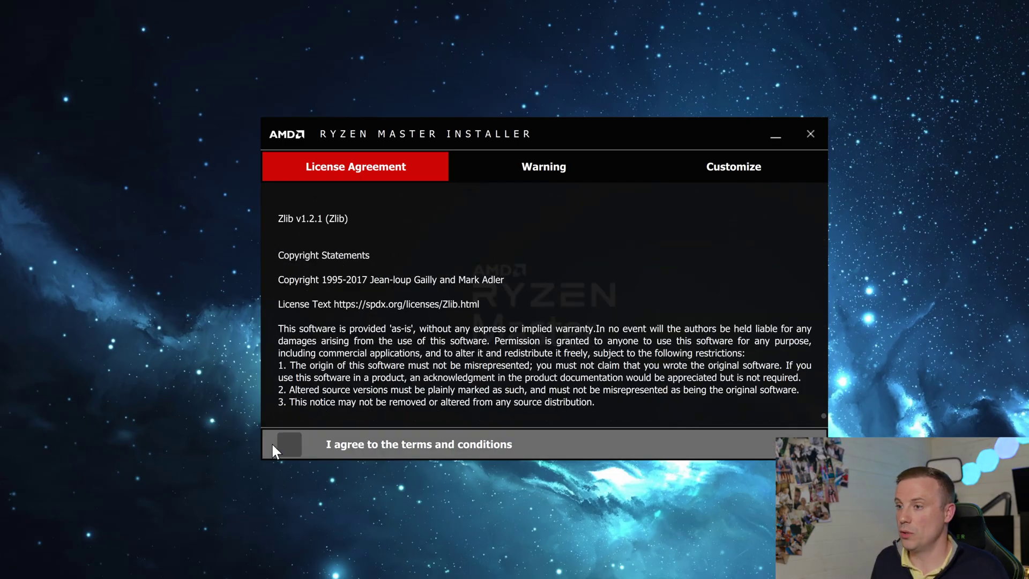
{"action": "left_click", "coordinate": [289, 445]}
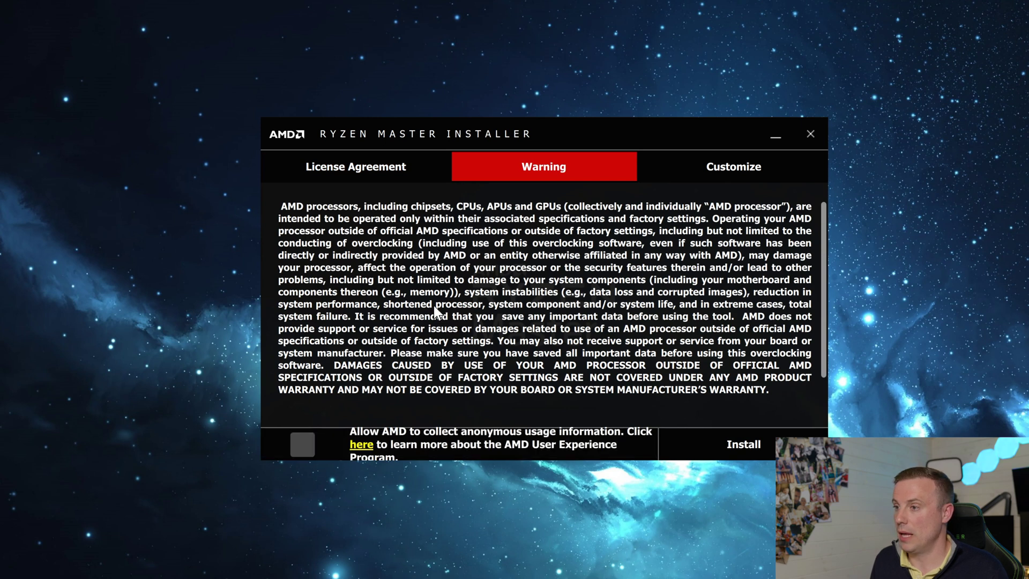
Allow anonymous usage information collection and install Ryzen Master
{"action": "scroll", "coordinate": [433, 286], "scroll_direction": "down", "scroll_amount": 1}
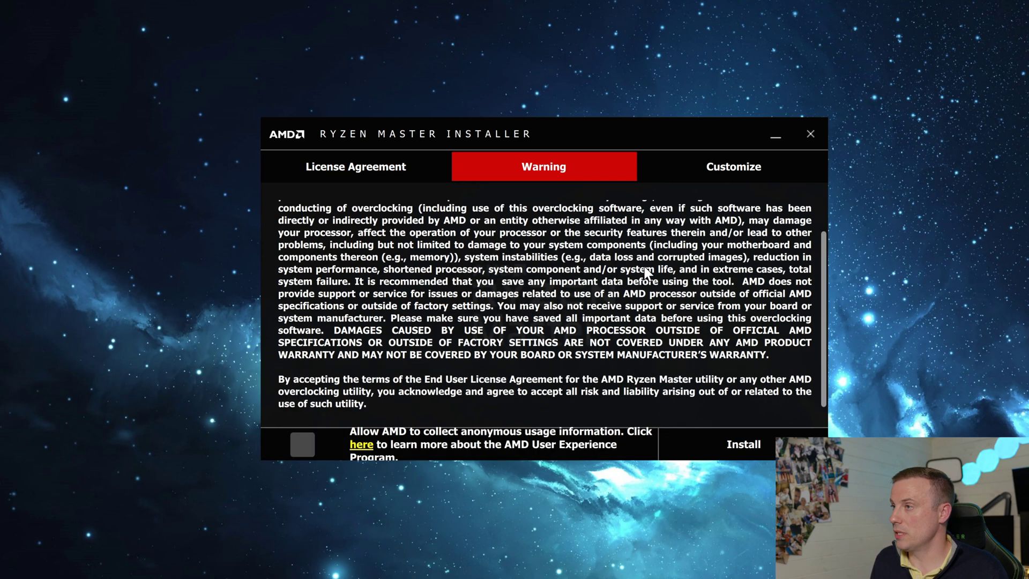
{"action": "left_click", "coordinate": [351, 441]}
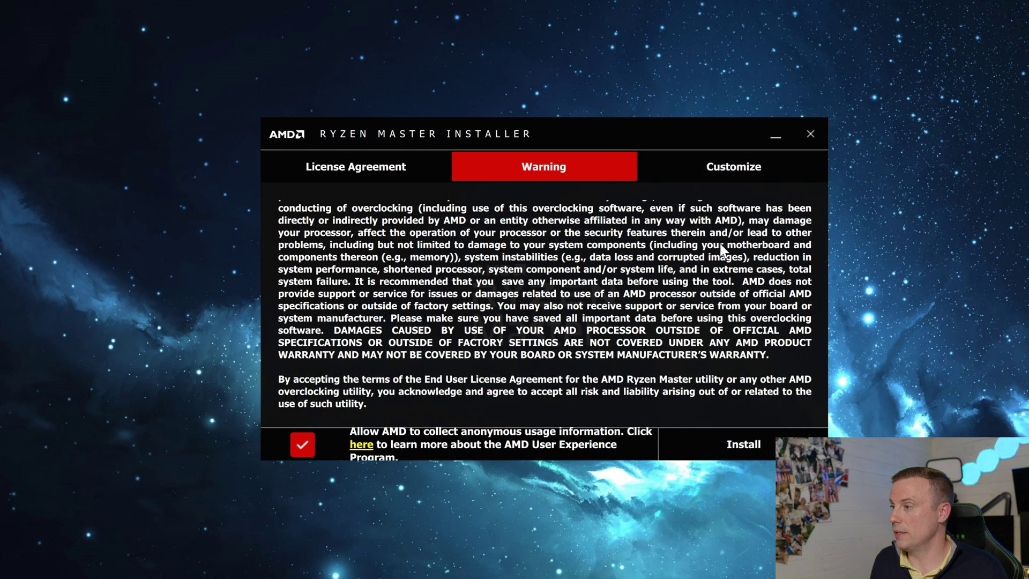
{"action": "left_click", "coordinate": [725, 453]}
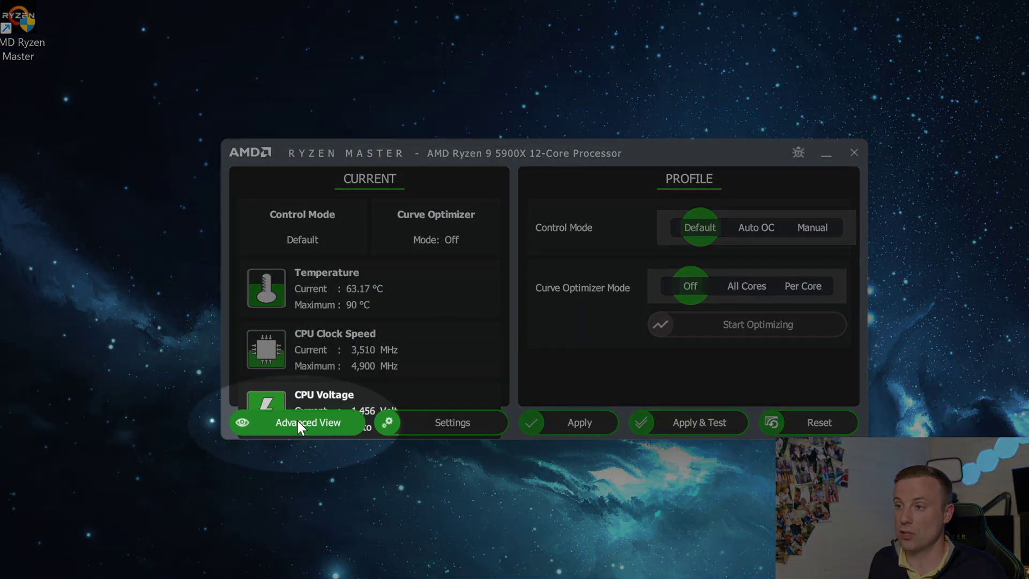
{"action": "left_click", "coordinate": [296, 421]}
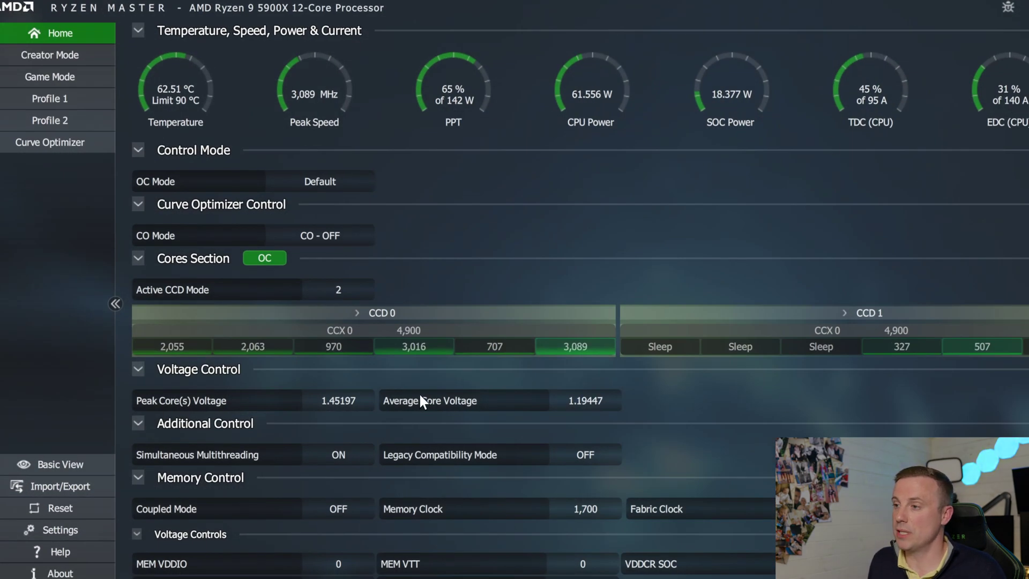
{"action": "mouse_move", "coordinate": [421, 402]}
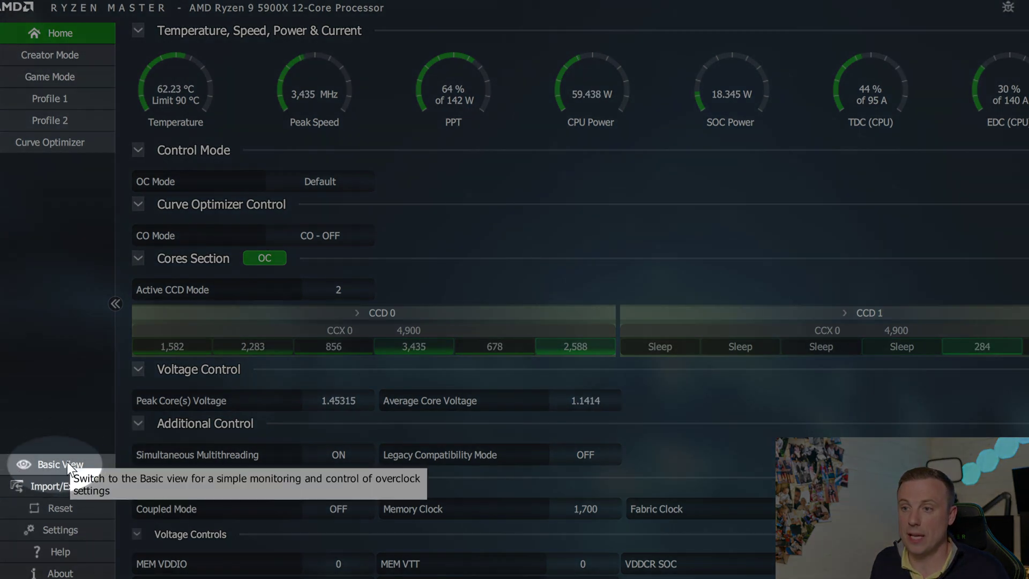
{"action": "left_click", "coordinate": [65, 462]}
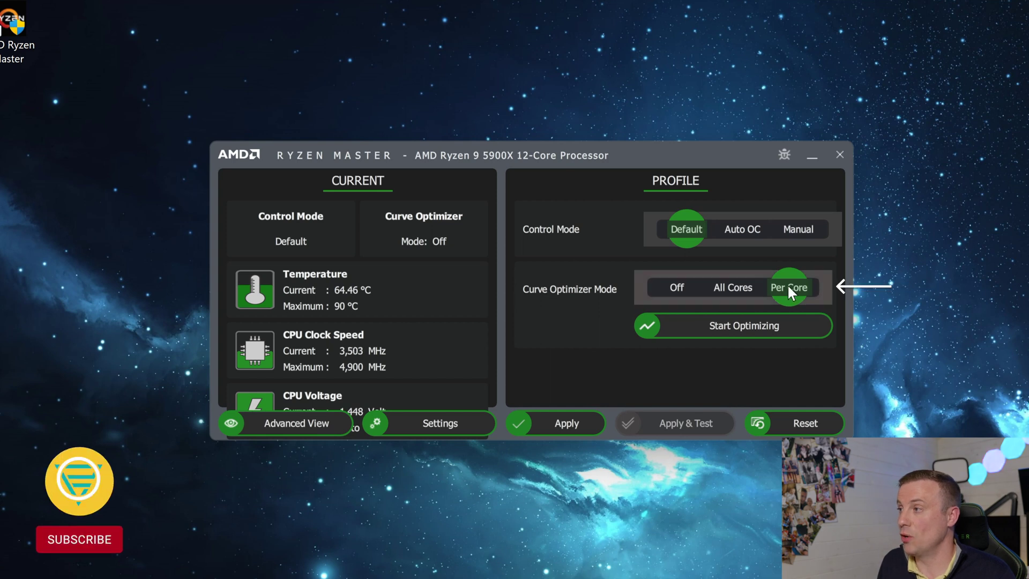
Start Per Core Curve Optimizer optimization, keeping the -30 maximum offset
{"action": "left_click", "coordinate": [656, 326]}
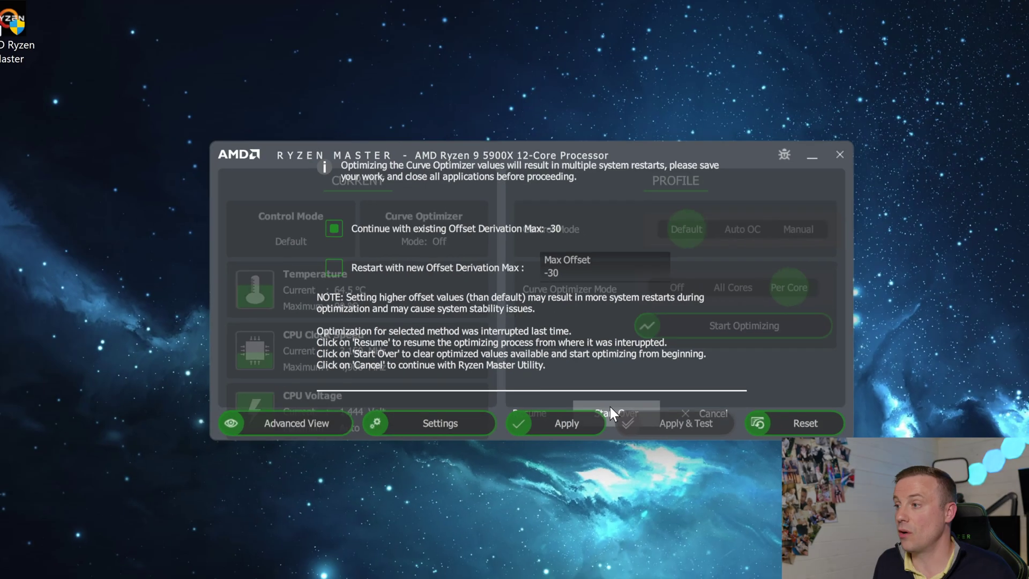
Restart the per-core Curve Optimizer run from the beginning and let it finish
{"action": "left_click", "coordinate": [640, 414]}
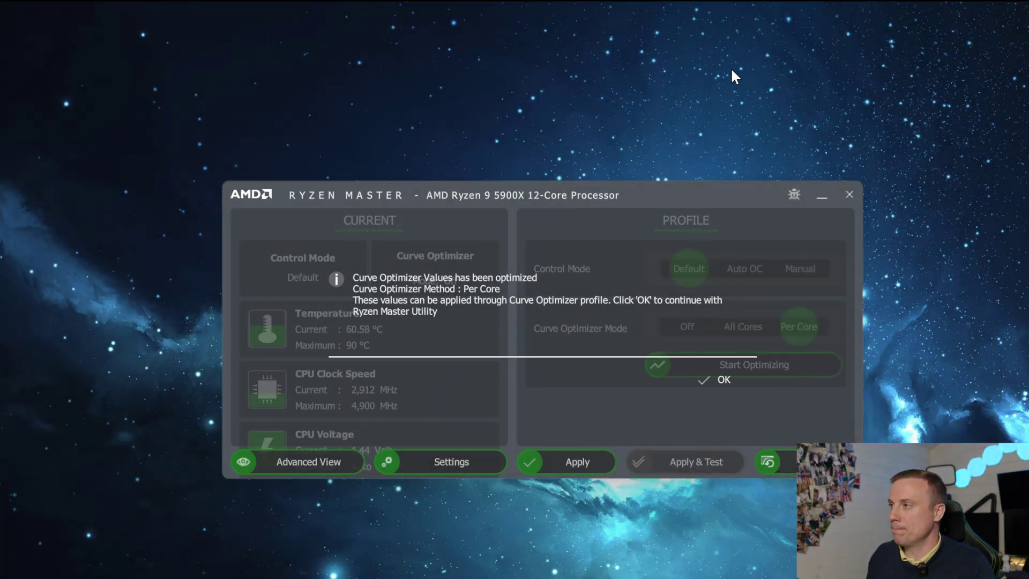
Dismiss the completion message and apply the optimized per-core offsets (-21 to -23)
{"action": "left_click", "coordinate": [721, 377]}
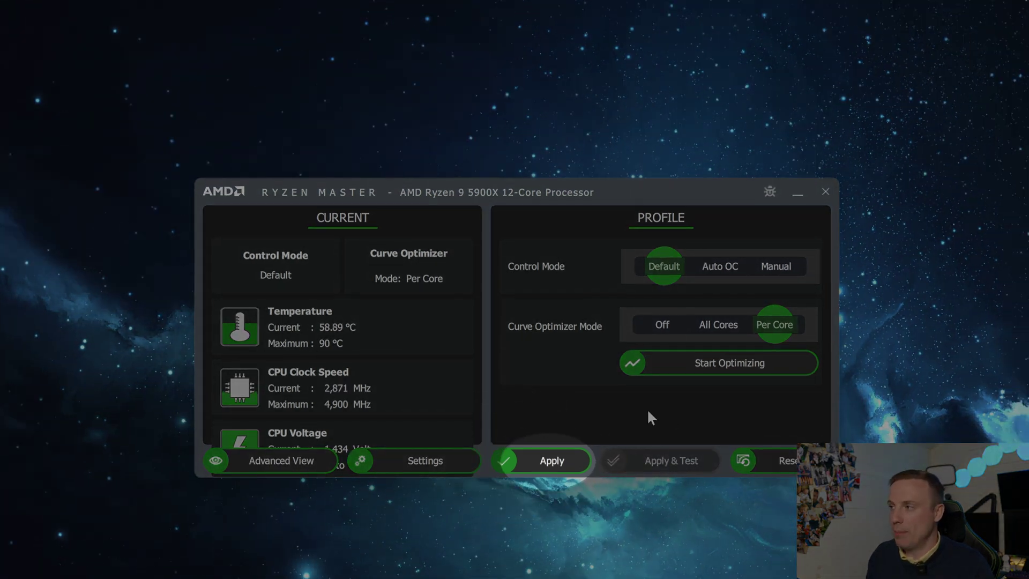
{"action": "left_click", "coordinate": [547, 450]}
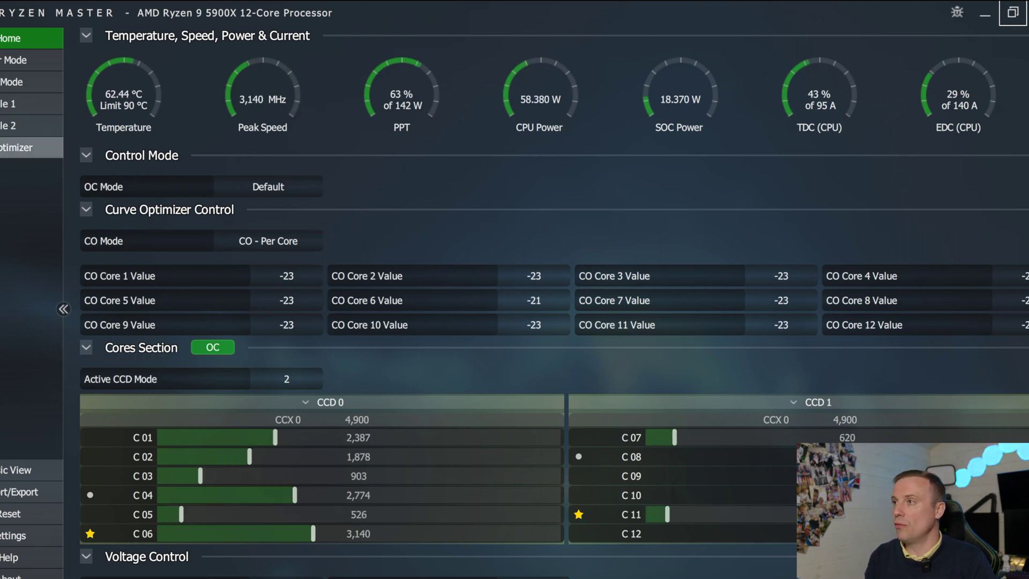
Switch Curve Optimizer to Manual Offset and lower Core 1's offset from -23 to -30
{"action": "left_click", "coordinate": [50, 147]}
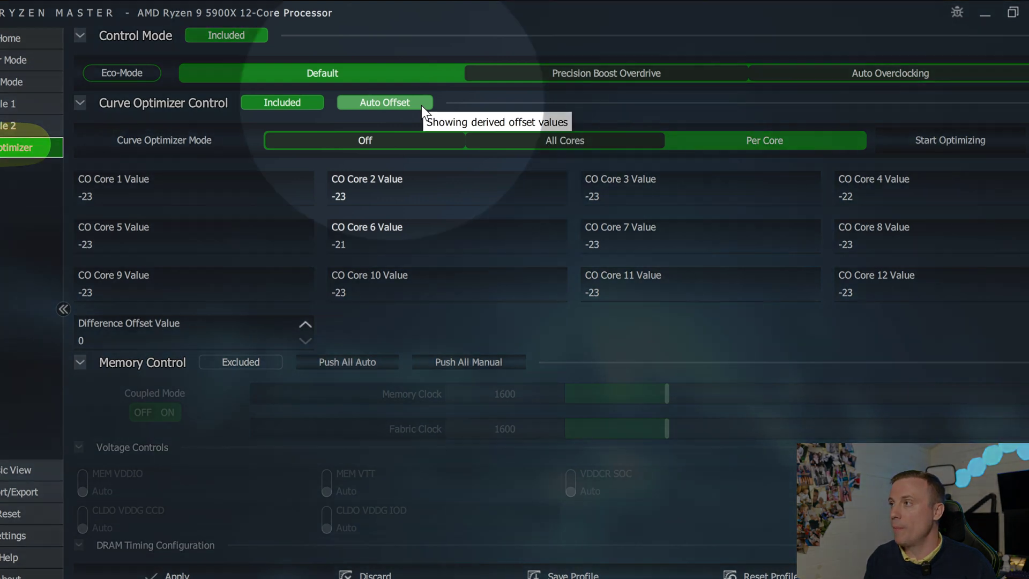
{"action": "left_click", "coordinate": [421, 105]}
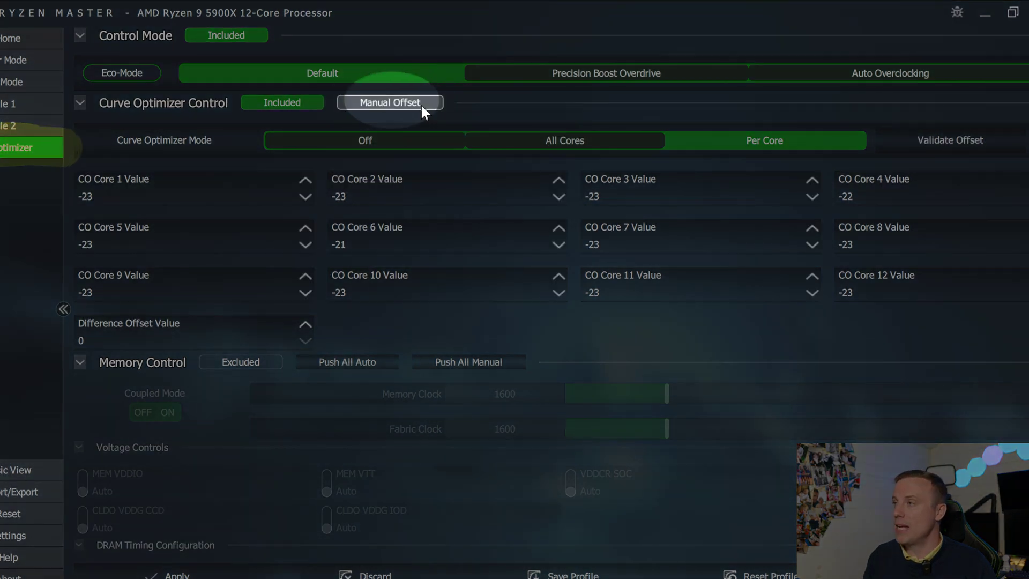
{"action": "left_click", "coordinate": [306, 180]}
{"action": "left_click", "coordinate": [303, 194]}
{"action": "left_click", "coordinate": [304, 194]}
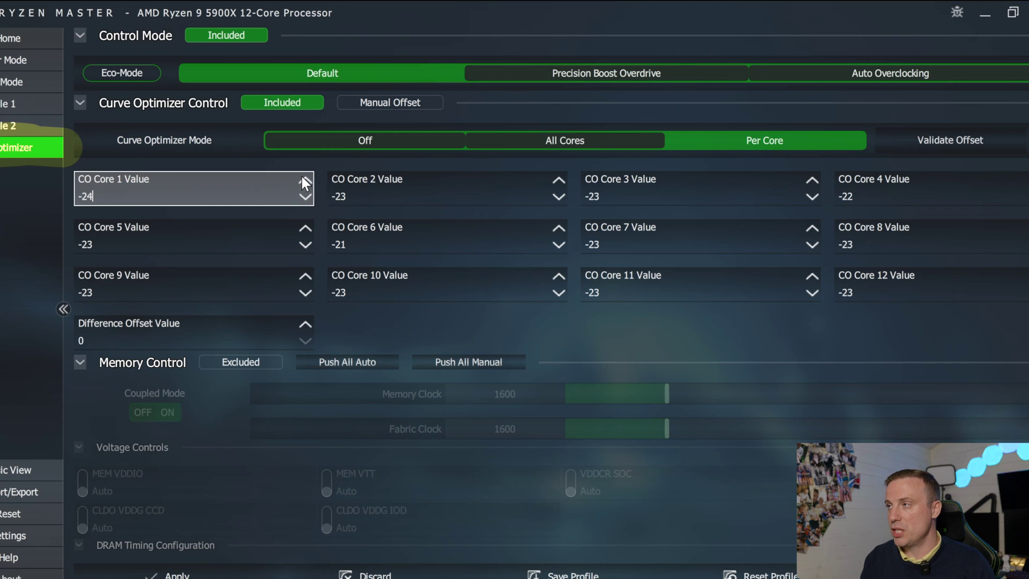
{"action": "left_click", "coordinate": [301, 195]}
{"action": "left_click", "coordinate": [301, 196]}
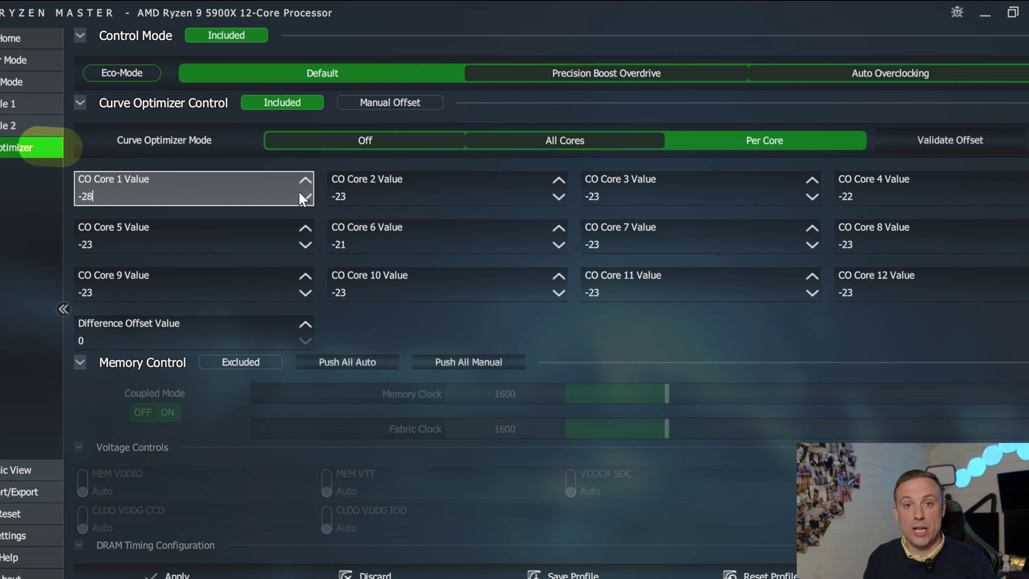
{"action": "left_click", "coordinate": [301, 195]}
{"action": "left_click", "coordinate": [301, 196]}
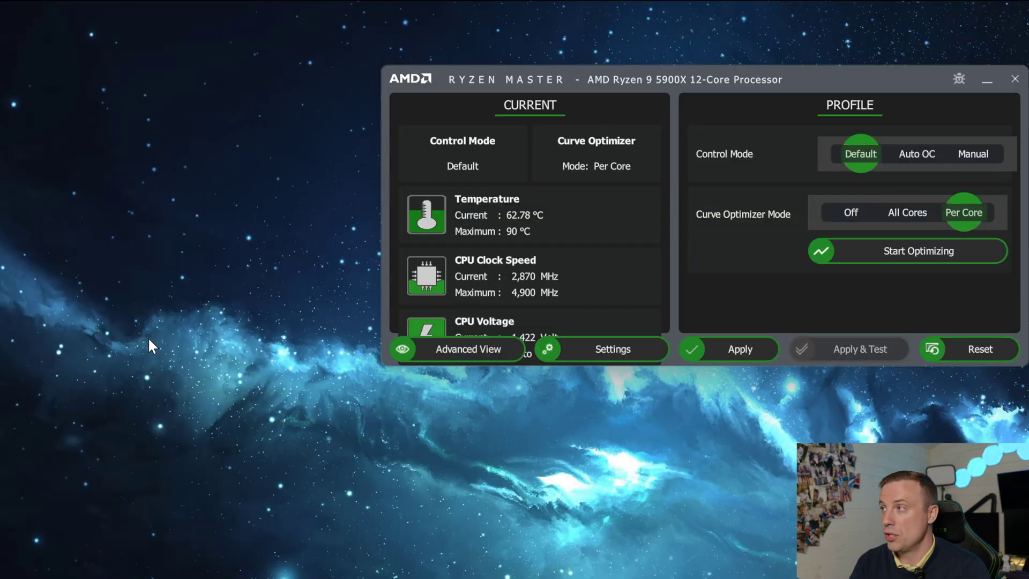